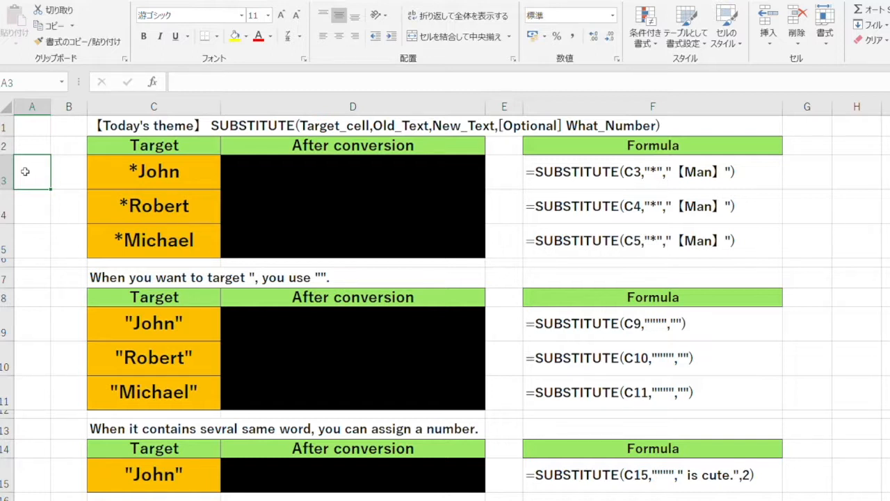
Enter the formula =SUBSTITUTE(C3,"*","【Man】") in cell D3
{"action": "left_click", "coordinate": [231, 176]}
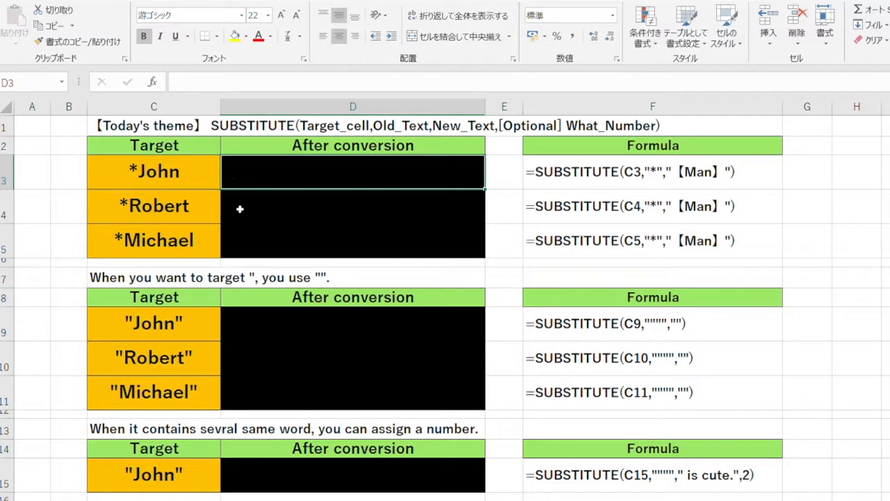
{"action": "type", "text": "=subs"}
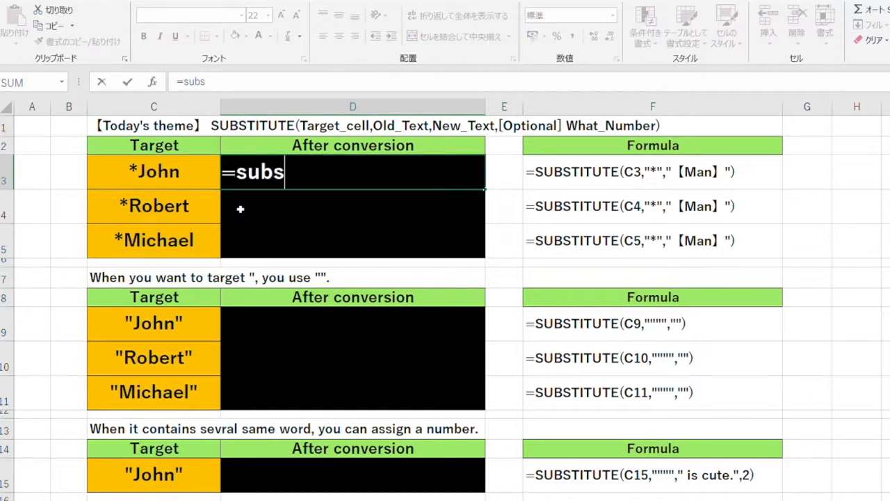
{"action": "type", "text": "titute("}
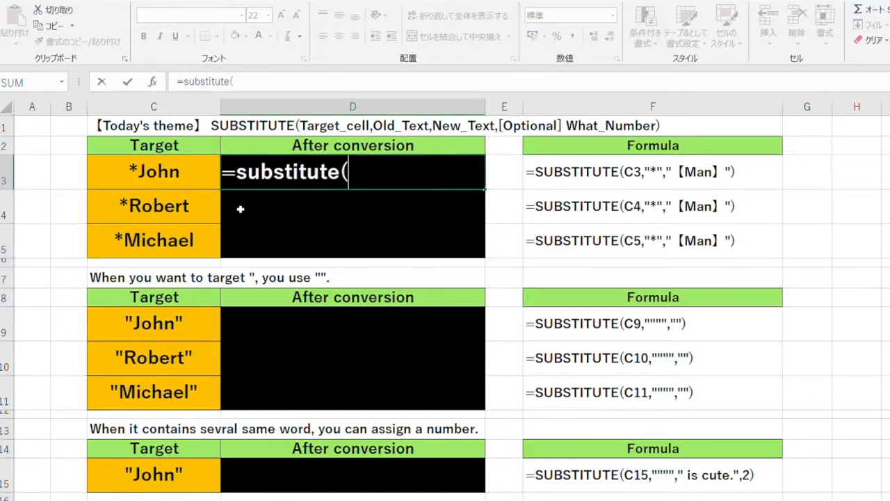
{"action": "type", "text": "C3"}
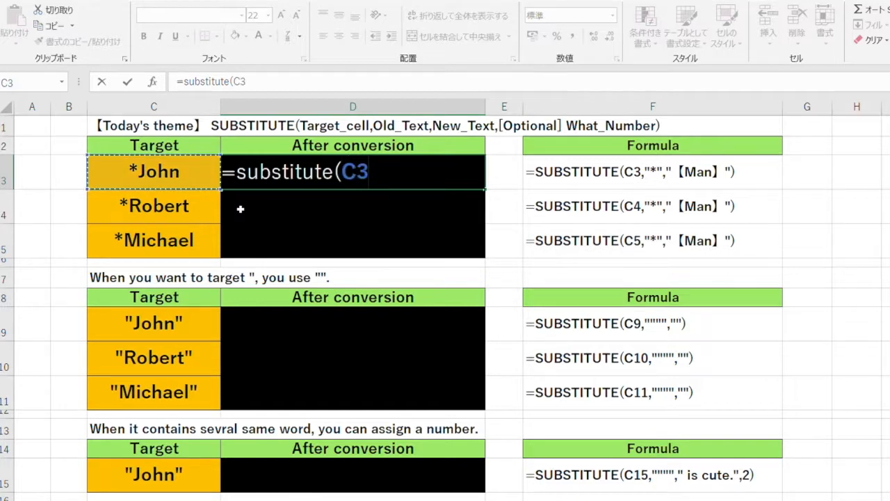
{"action": "type", "text": ",\"*\",\"【"}
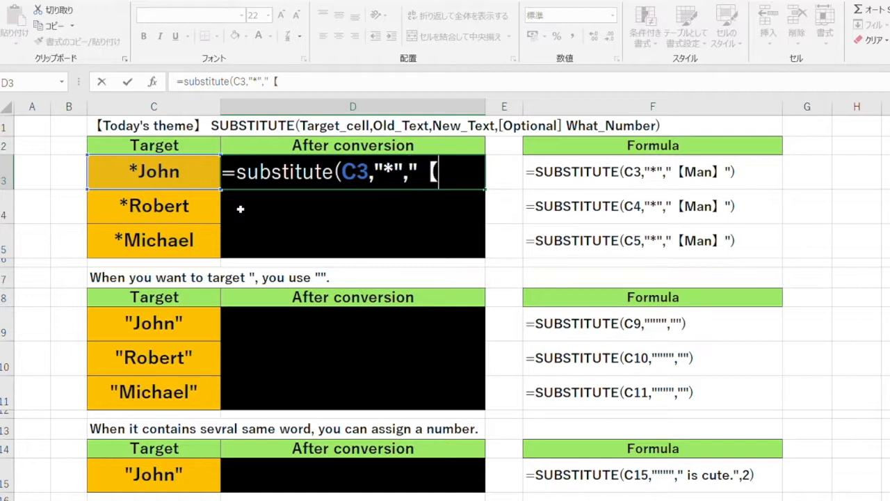
{"action": "type", "text": "Man"}
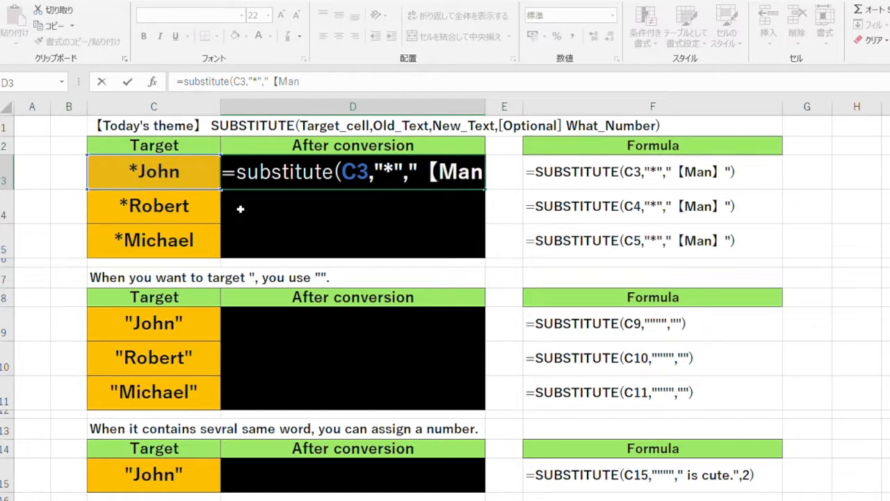
{"action": "type", "text": "】\")"}
{"action": "key", "text": "Return"}
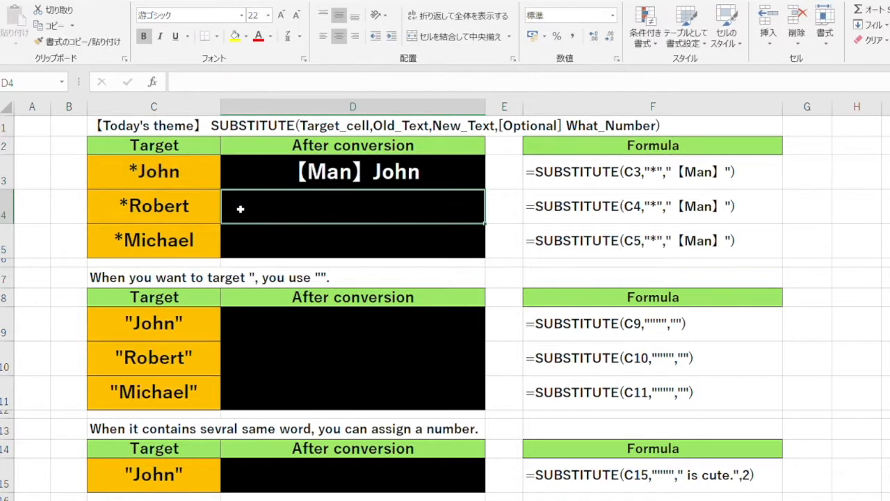
Fill the formula in D3 down through cell D5
{"action": "left_click", "coordinate": [456, 175]}
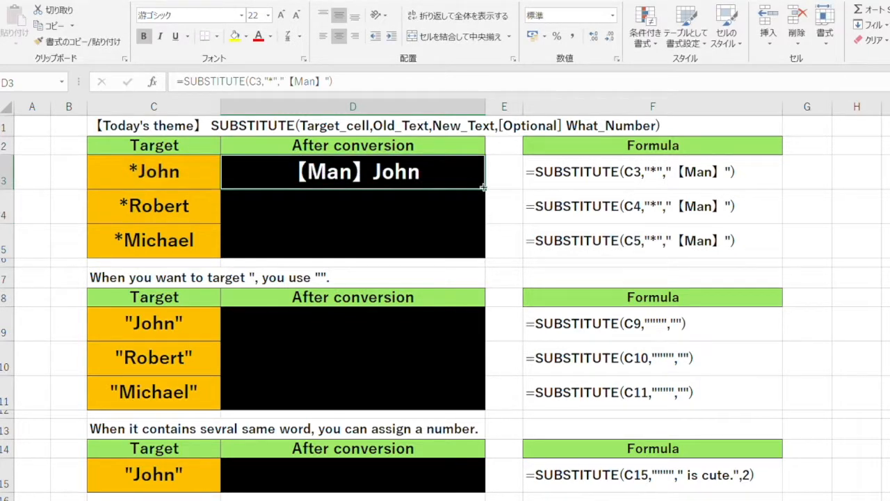
{"action": "left_click_drag", "start_coordinate": [484, 187], "coordinate": [484, 253]}
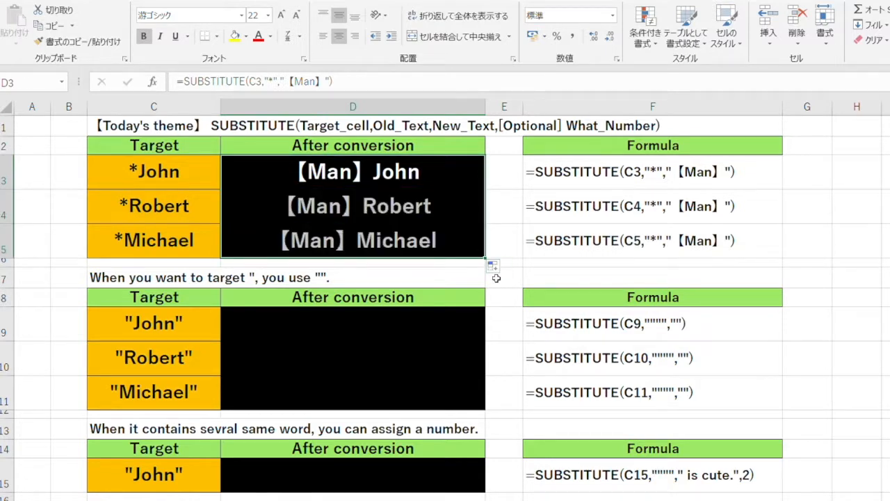
{"action": "left_click", "coordinate": [498, 281]}
Enter =SUBSTITUTE(C9,"""","") in cell D9 to strip the double quotation marks, and fill it down through D11
{"action": "left_click", "coordinate": [399, 337]}
{"action": "type", "text": "="}
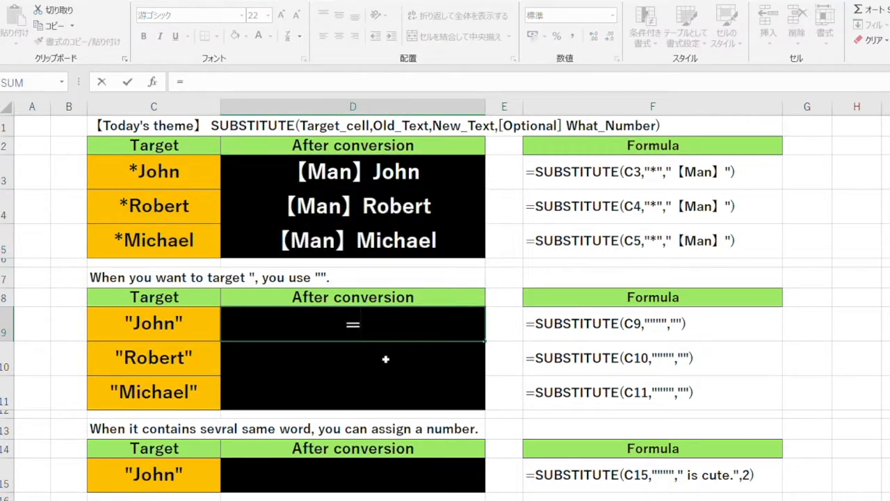
{"action": "type", "text": "substi"}
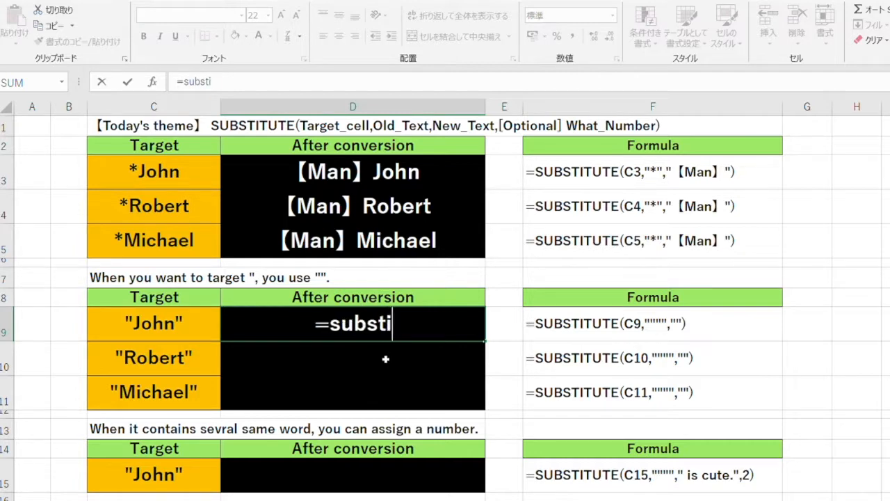
{"action": "type", "text": "tute("}
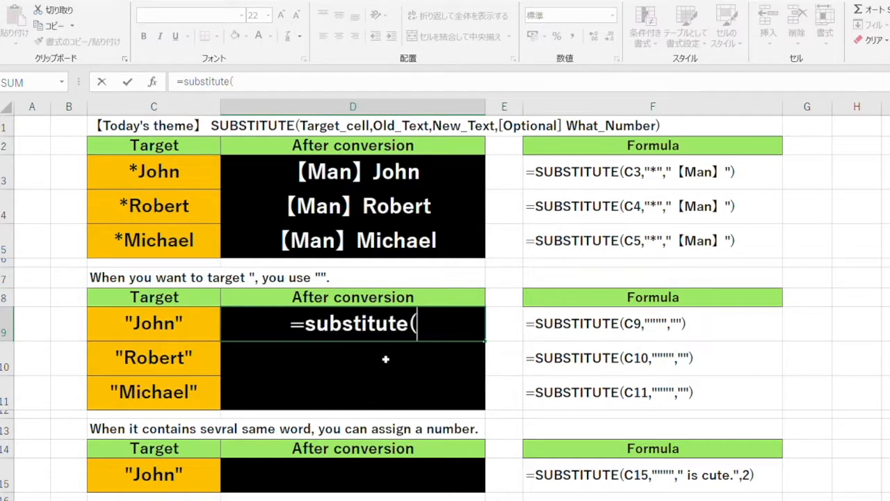
{"action": "key", "text": "Left"}
{"action": "type", "text": ","}
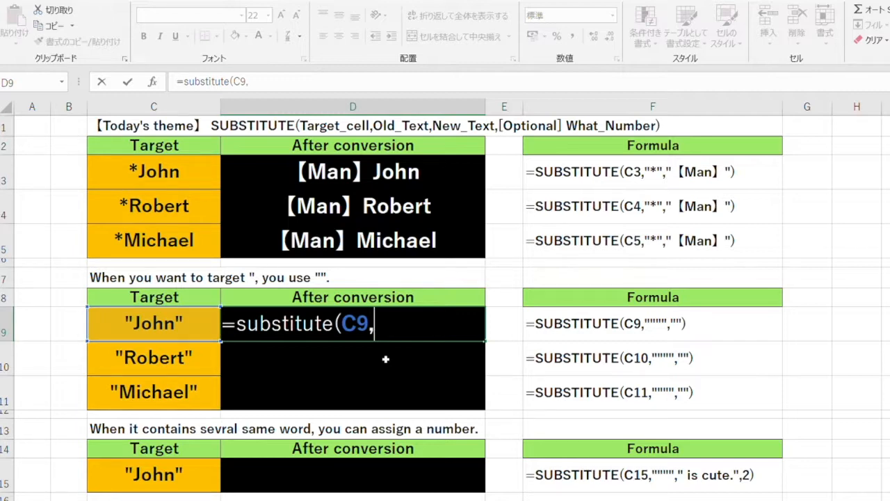
{"action": "type", "text": "\"\"\"\",\"\")"}
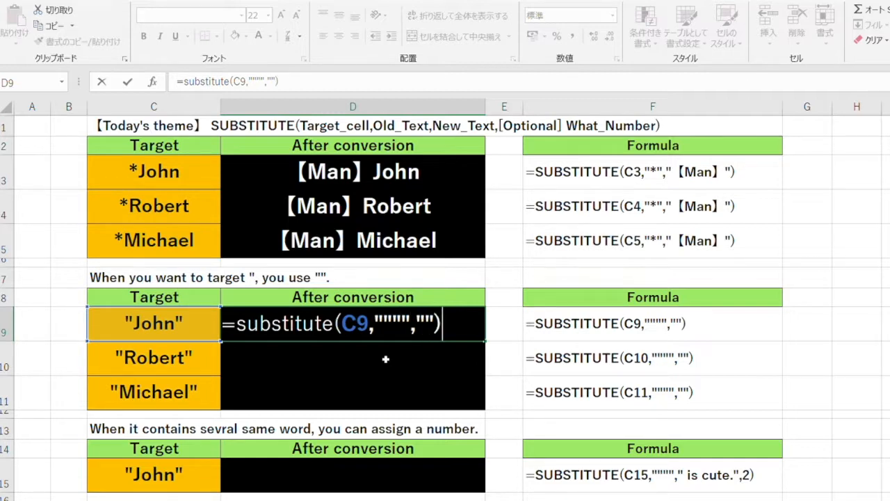
{"action": "key", "text": "Return"}
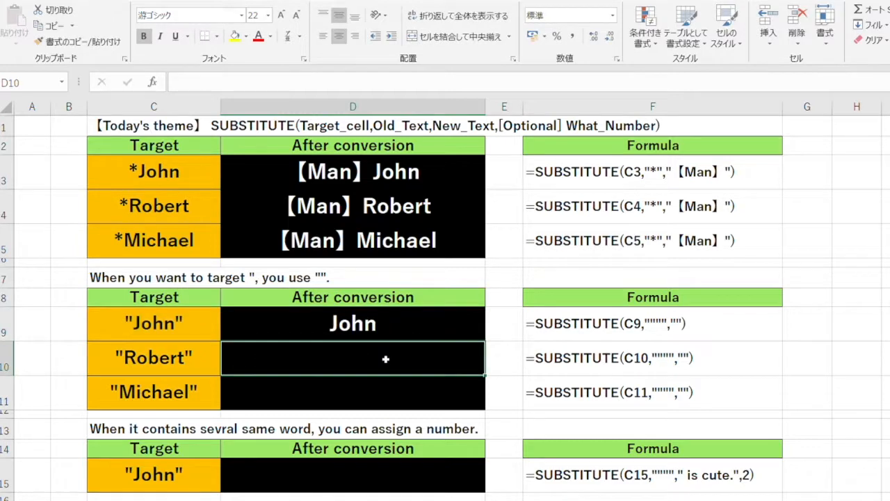
{"action": "left_click", "coordinate": [456, 322]}
{"action": "left_click_drag", "start_coordinate": [483, 341], "coordinate": [485, 410]}
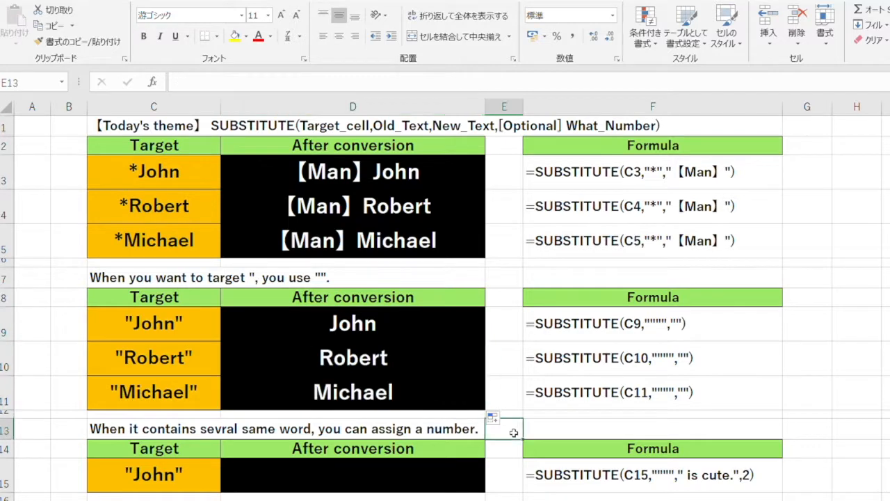
Enter =SUBSTITUTE(C15,""""," is cute.",2) in cell D15 to replace only the second quotation mark
{"action": "left_click", "coordinate": [457, 469]}
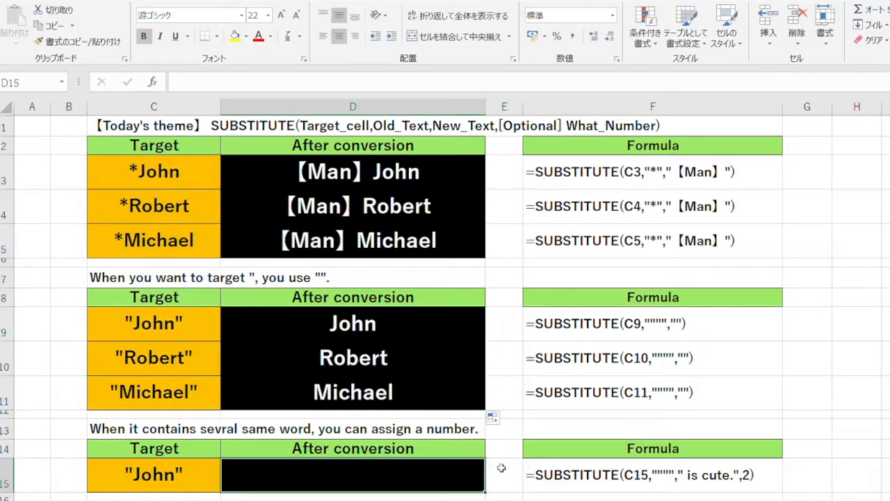
{"action": "type", "text": "=su"}
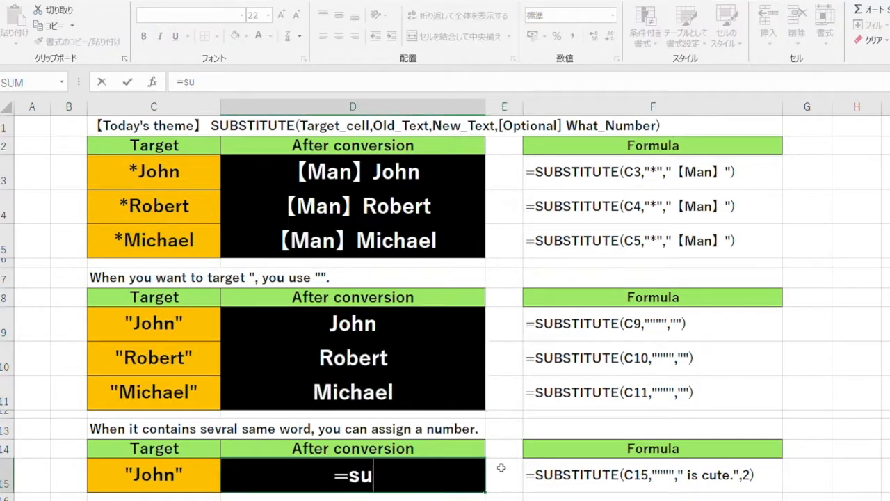
{"action": "type", "text": "bstitute("}
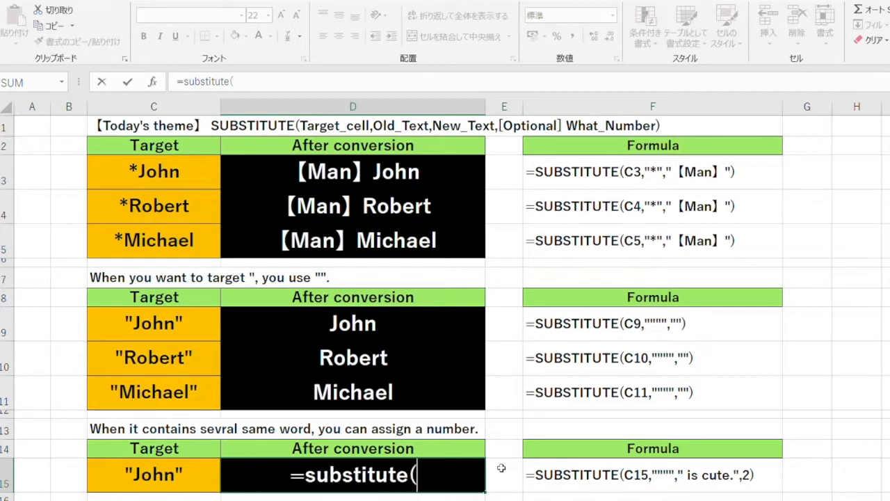
{"action": "key", "text": "Left"}
{"action": "type", "text": ","}
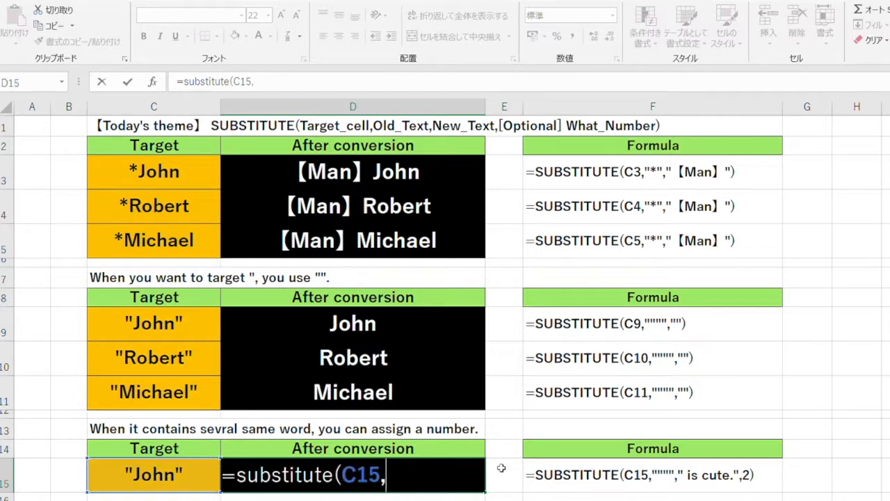
{"action": "type", "text": "\"\"\"\","}
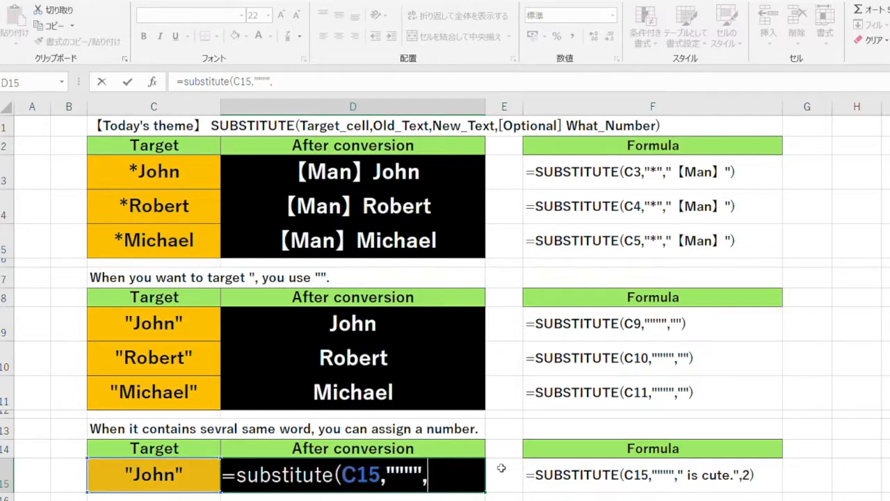
{"action": "type", "text": "\" is "}
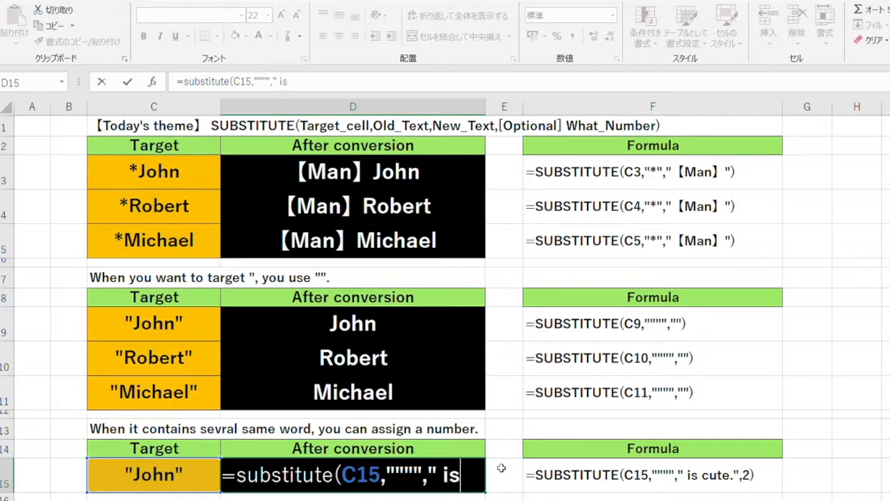
{"action": "type", "text": "cute"}
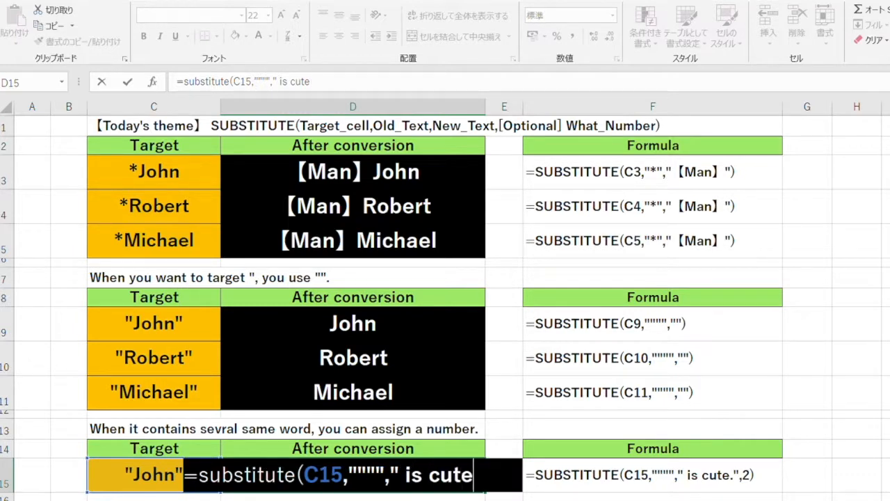
{"action": "type", "text": ".\",2)"}
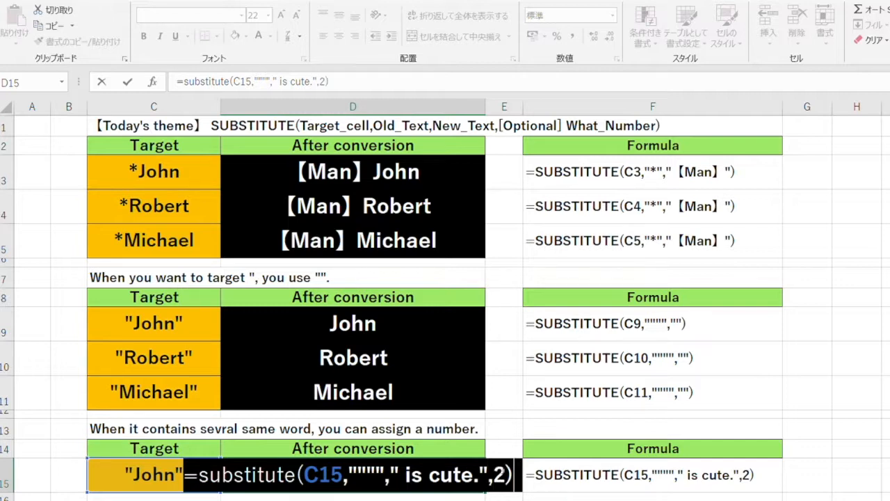
{"action": "key", "text": "Return"}
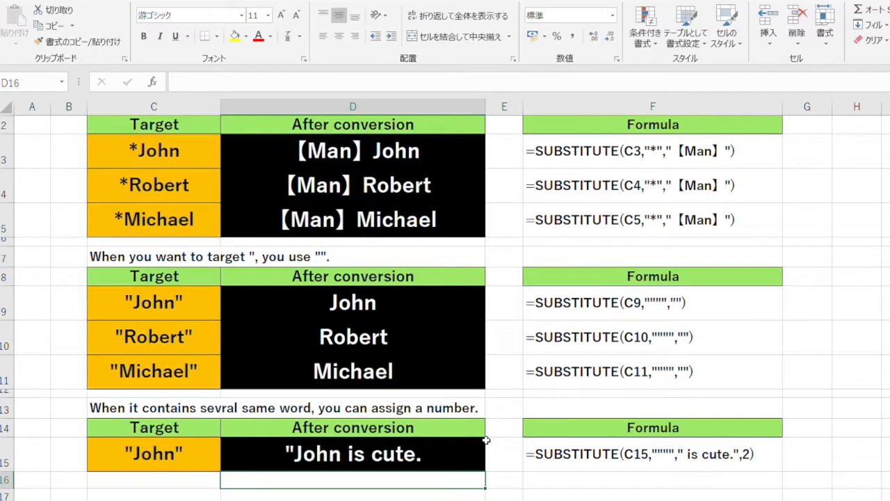
{"action": "left_click", "coordinate": [494, 450]}
{"action": "scroll", "coordinate": [495, 450], "scroll_direction": "up", "scroll_amount": 1}
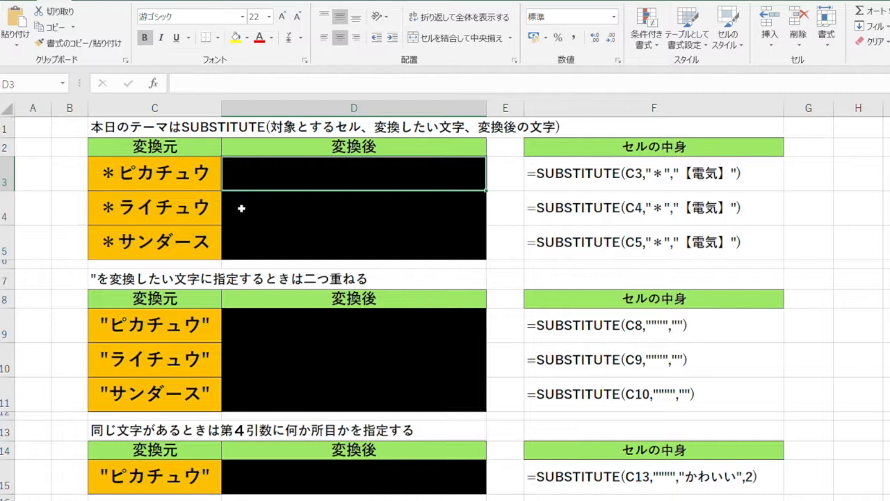
In the Japanese version of the sheet, enter =SUBSTITUTE(C3,"＊","【電気】") in cell D3
{"action": "type", "text": "="}
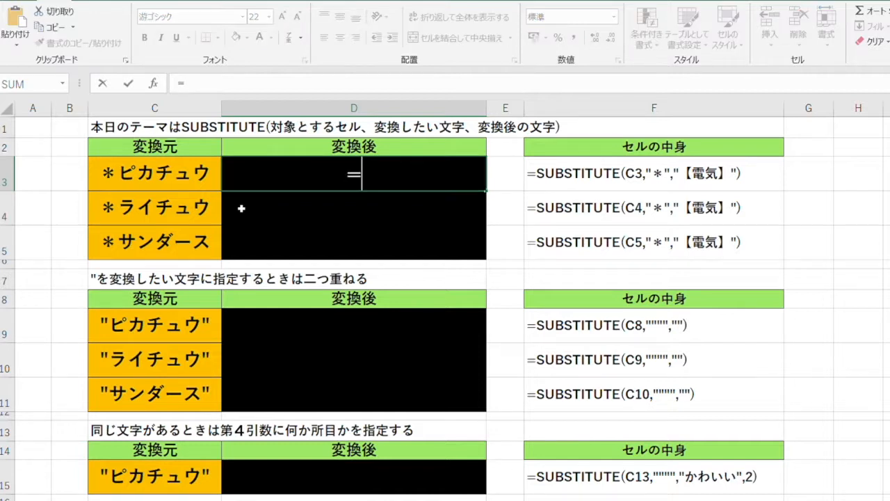
{"action": "type", "text": "substitute"}
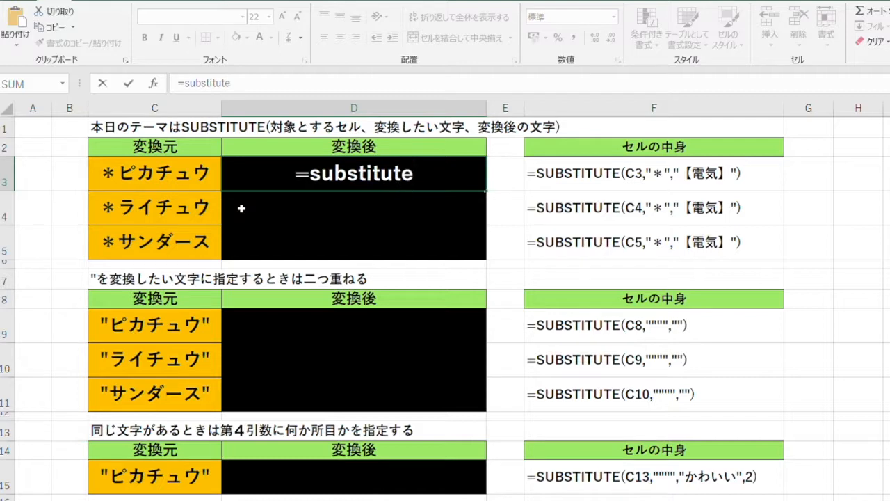
{"action": "type", "text": "("}
{"action": "key", "text": "Left"}
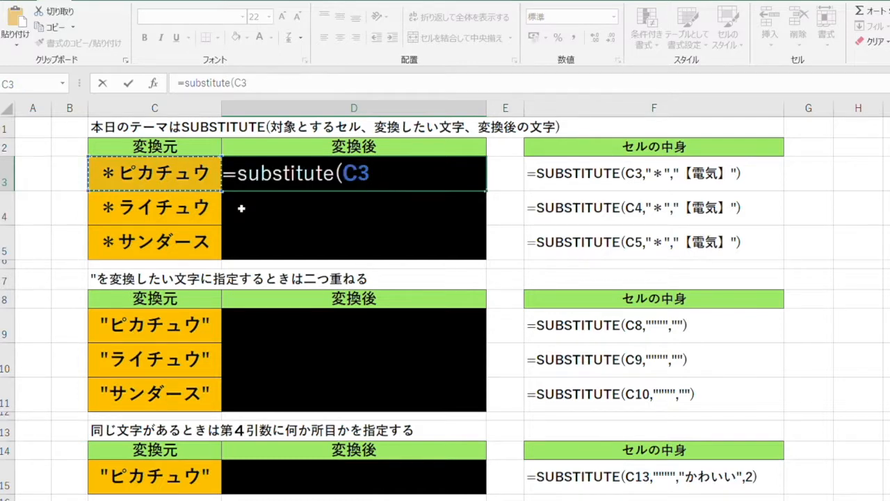
{"action": "type", "text": ",\"＊"}
{"action": "key", "text": "Return"}
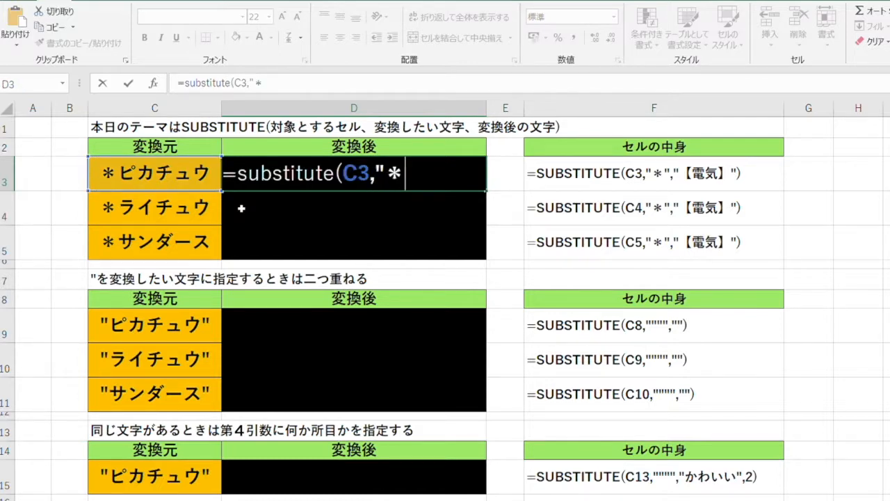
{"action": "type", "text": "\",\"【でんき"}
{"action": "key", "text": "space"}
{"action": "type", "text": "」"}
{"action": "key", "text": "space"}
{"action": "key", "text": "Return"}
{"action": "type", "text": "\""}
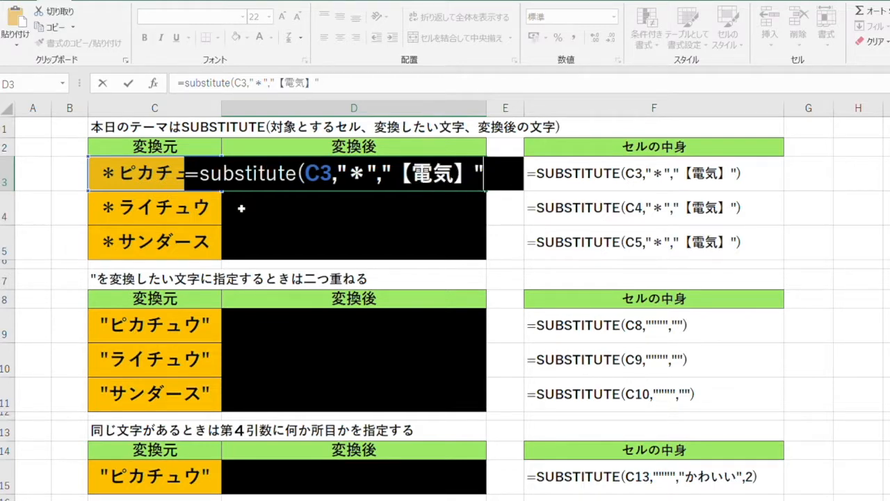
{"action": "type", "text": ")"}
{"action": "key", "text": "Return"}
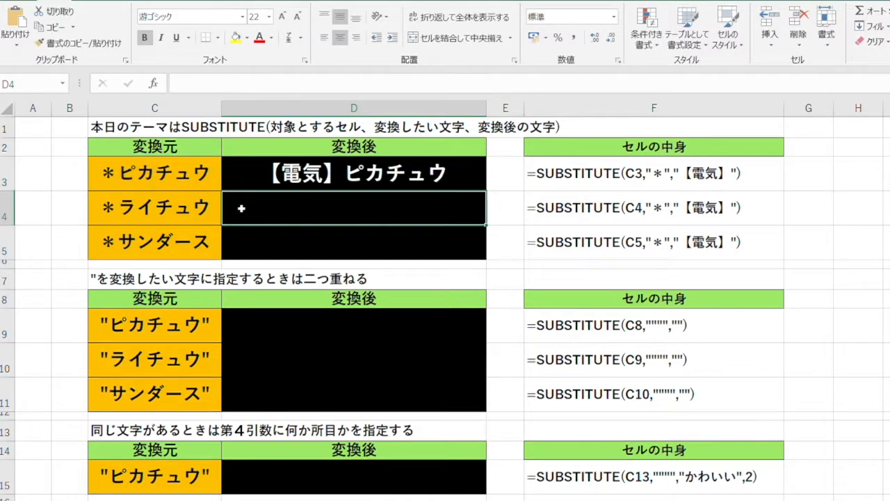
Fill the 【電気】 formula from D3 down through cell D5
{"action": "left_click", "coordinate": [468, 184]}
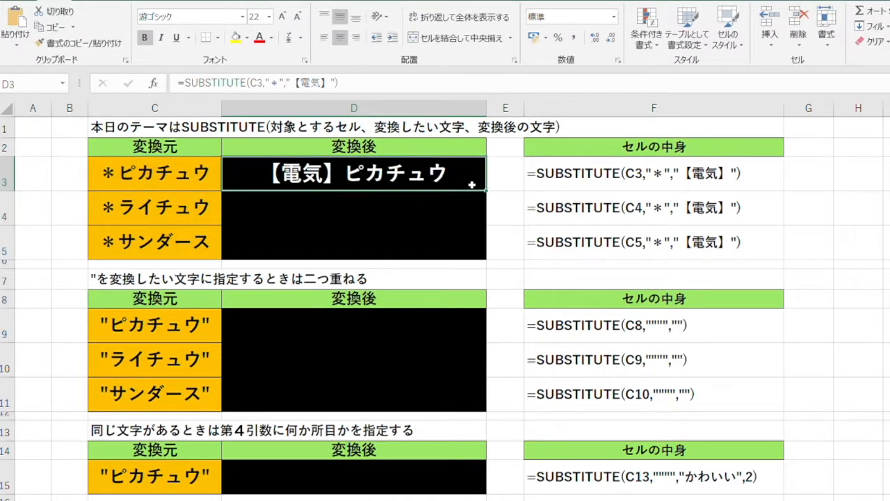
{"action": "left_click_drag", "start_coordinate": [486, 189], "coordinate": [480, 262]}
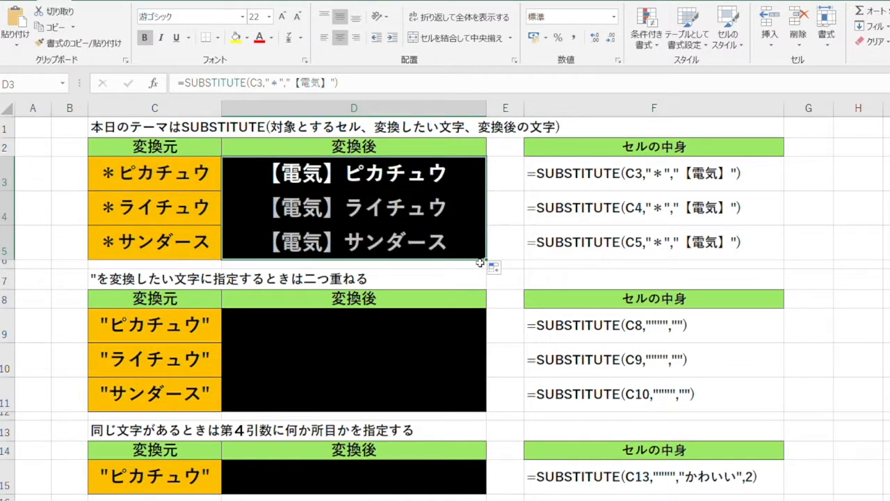
{"action": "left_click", "coordinate": [498, 281]}
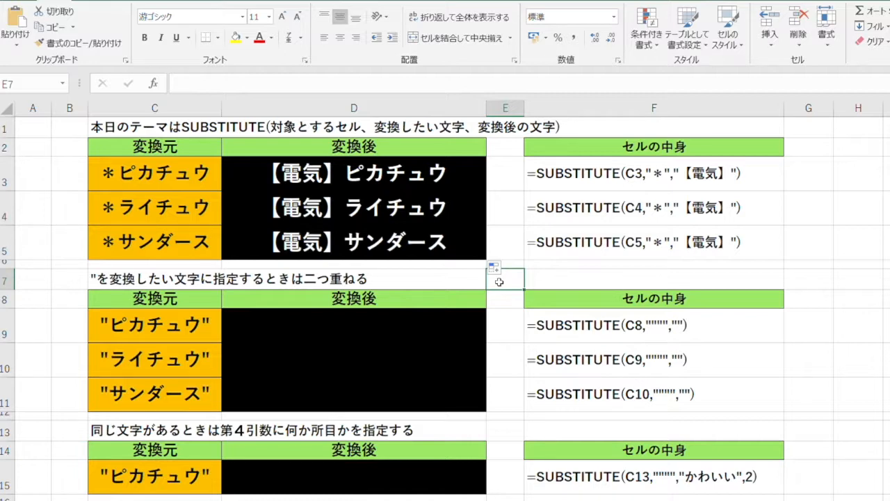
Enter =SUBSTITUTE(C9,"""","") in cell D9 to remove the double quotation marks from the name in C9
{"action": "left_click", "coordinate": [417, 321]}
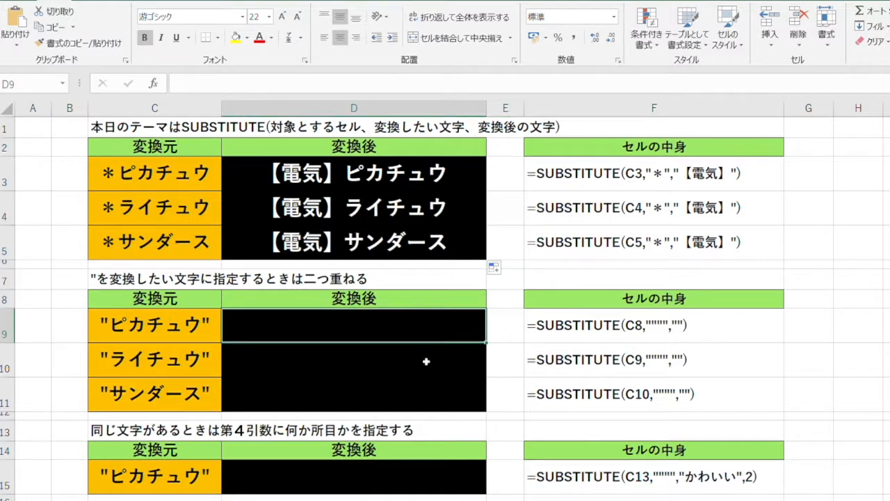
{"action": "type", "text": "=su"}
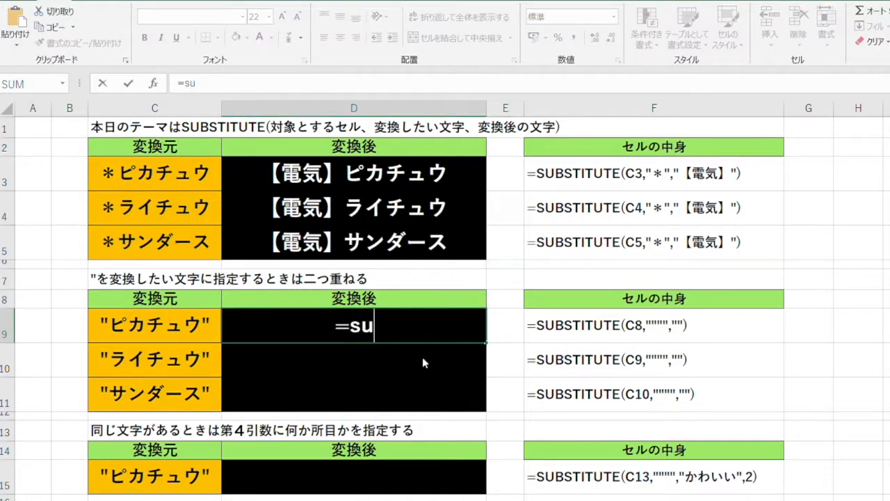
{"action": "type", "text": "bstitute("}
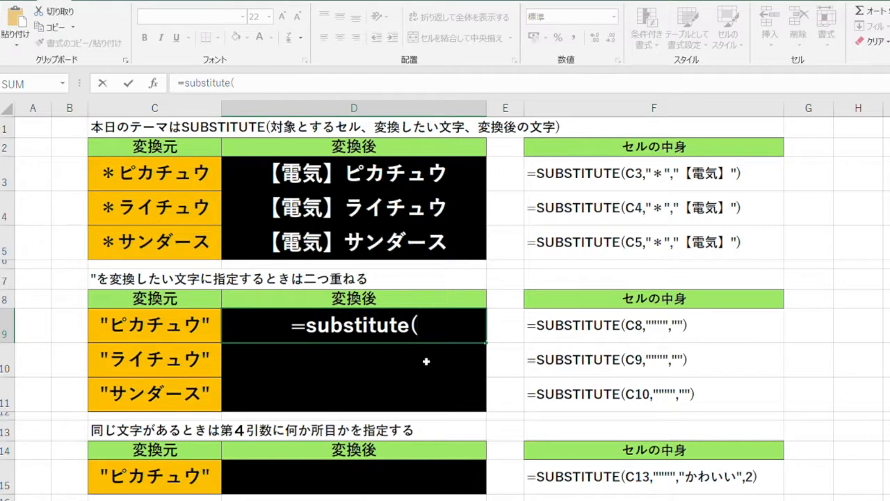
{"action": "key", "text": "Left"}
{"action": "type", "text": ","}
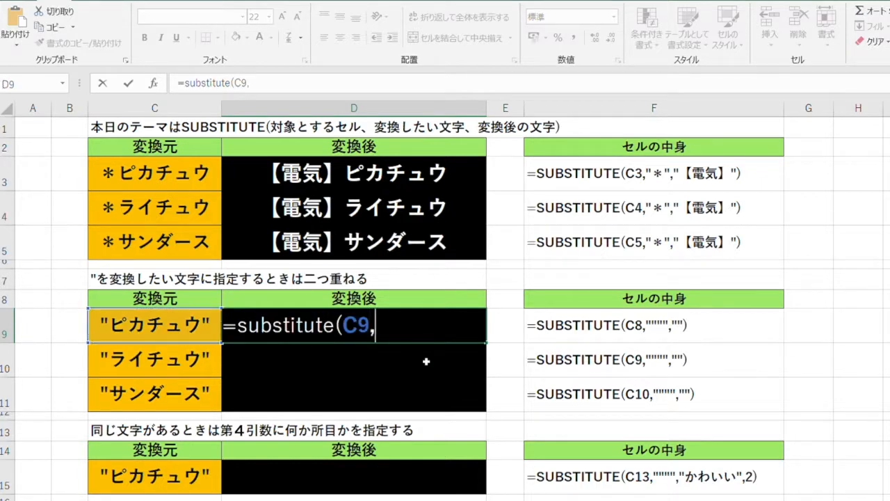
{"action": "type", "text": "\"\"\"\","}
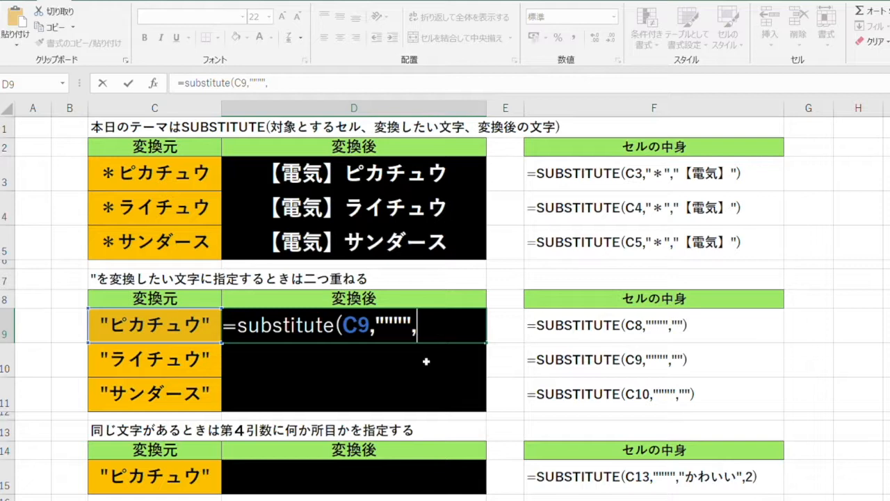
{"action": "type", "text": "\"\")"}
{"action": "key", "text": "Return"}
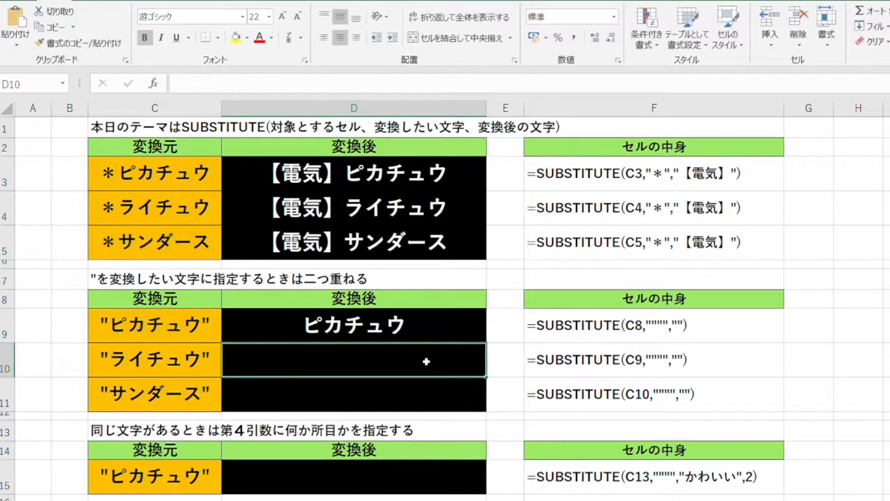
Fill the quotation-mark removal formula from D9 down through cell D11
{"action": "left_click", "coordinate": [448, 327]}
{"action": "left_click_drag", "start_coordinate": [486, 342], "coordinate": [489, 416]}
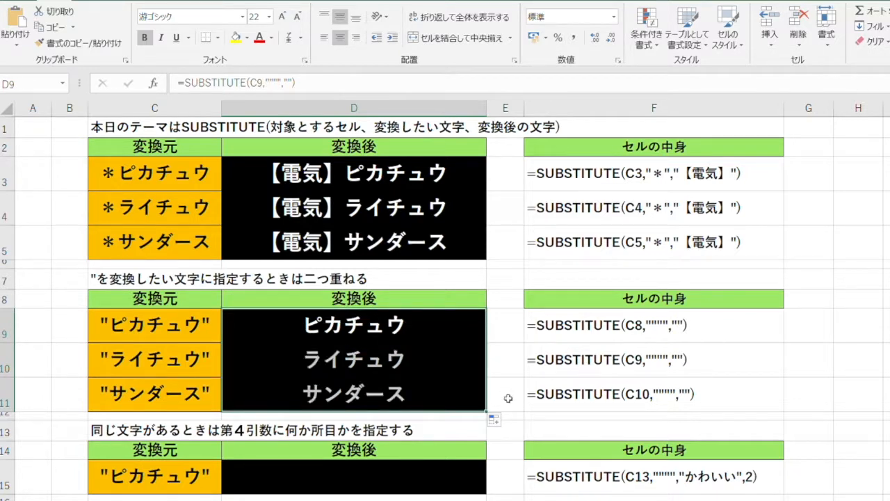
{"action": "left_click", "coordinate": [513, 429]}
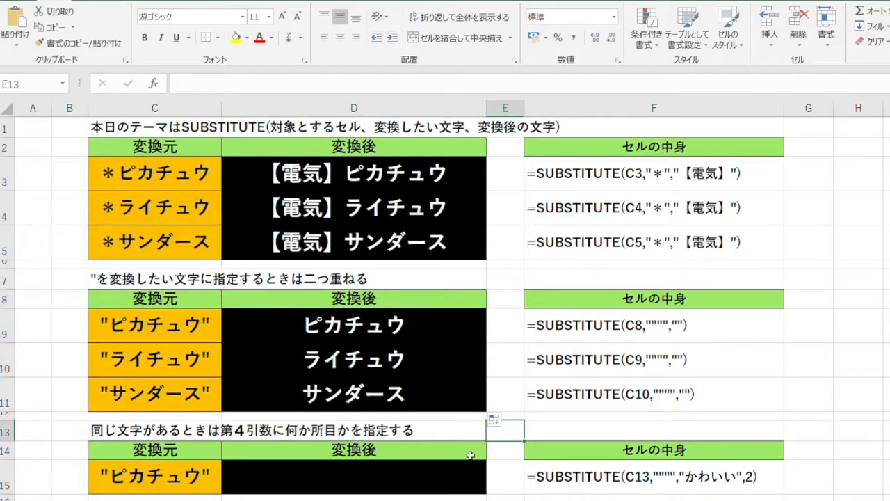
Enter =SUBSTITUTE(C15,"""","かわいい",2) in cell D15 to replace only the second quotation mark with かわいい
{"action": "left_click", "coordinate": [449, 471]}
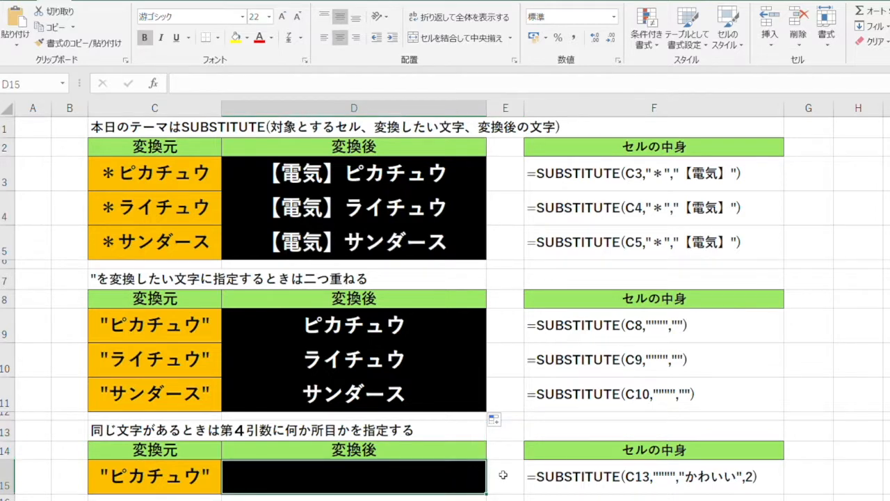
{"action": "type", "text": "=substitute("}
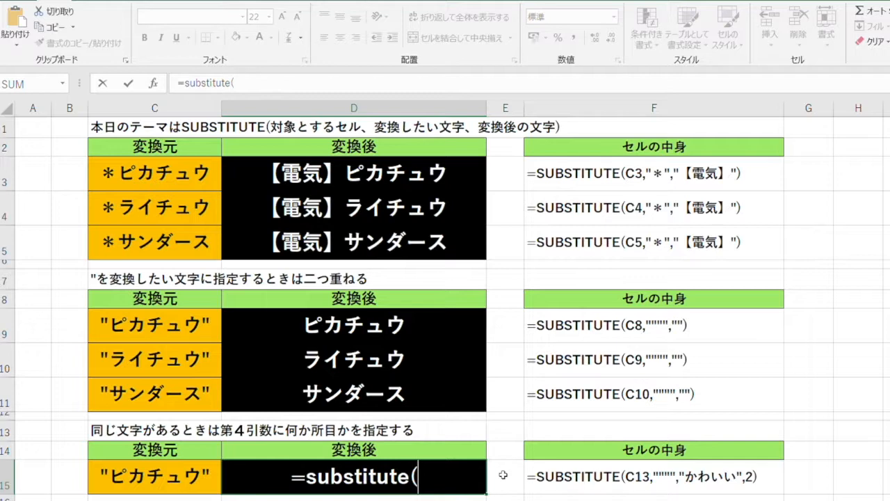
{"action": "key", "text": "Left"}
{"action": "type", "text": ",\"\"\"\",\""}
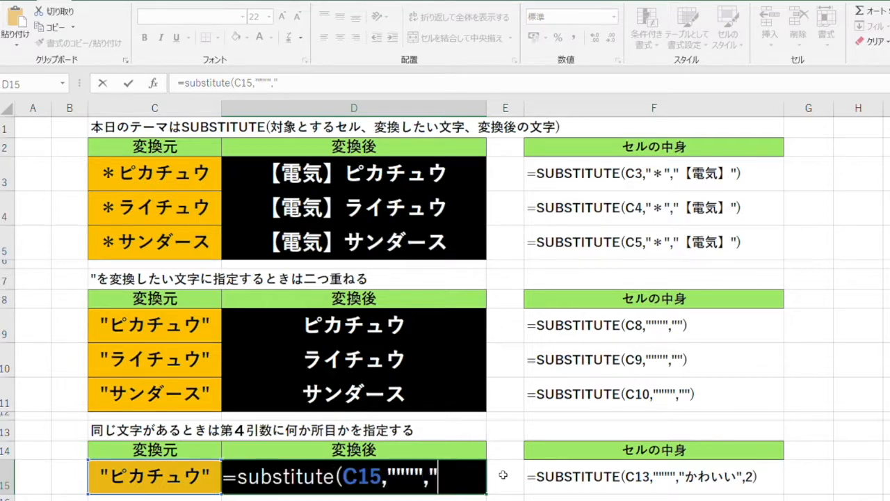
{"action": "type", "text": "かわいい"}
{"action": "key", "text": "Return"}
{"action": "type", "text": "\""}
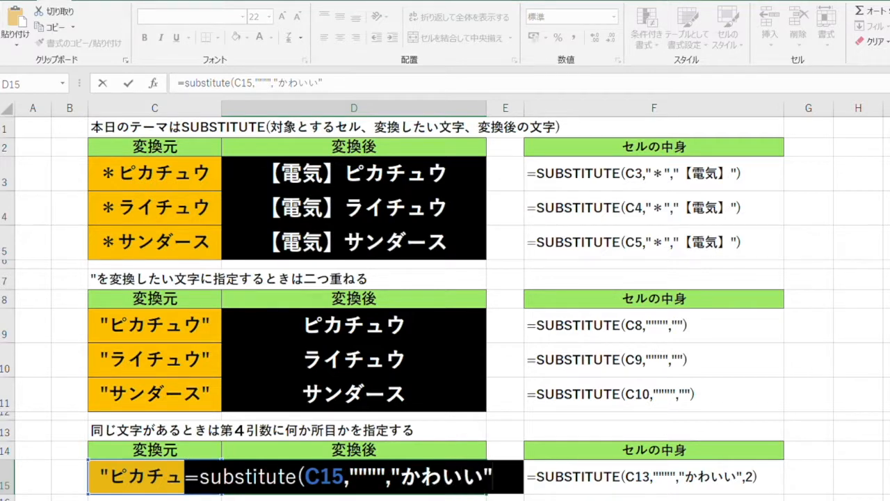
{"action": "type", "text": ",2)"}
{"action": "key", "text": "Return"}
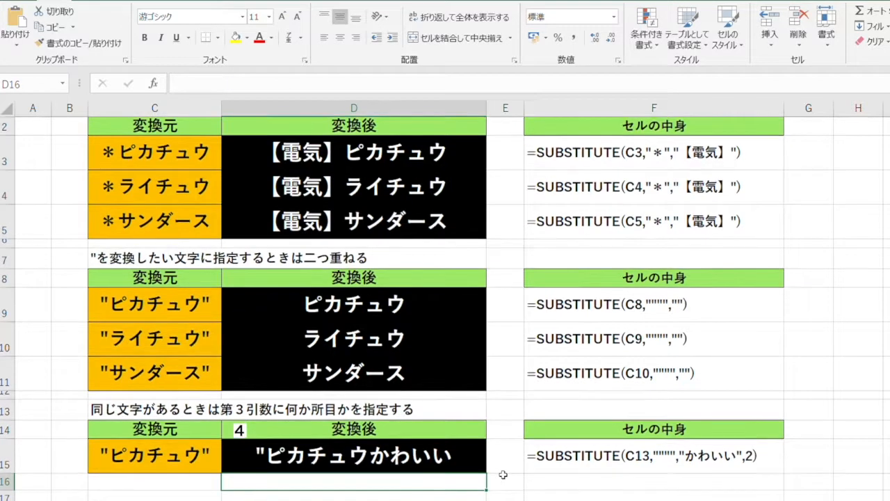
{"action": "scroll", "coordinate": [503, 475], "scroll_direction": "up", "scroll_amount": 1}
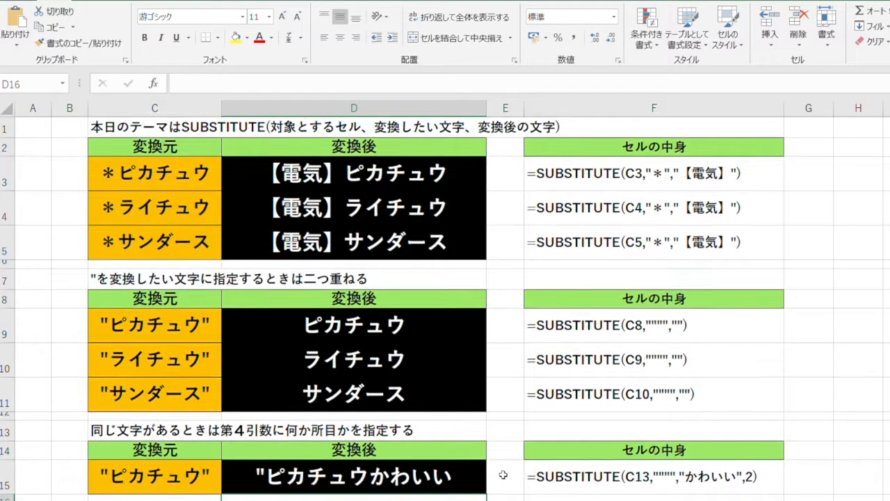